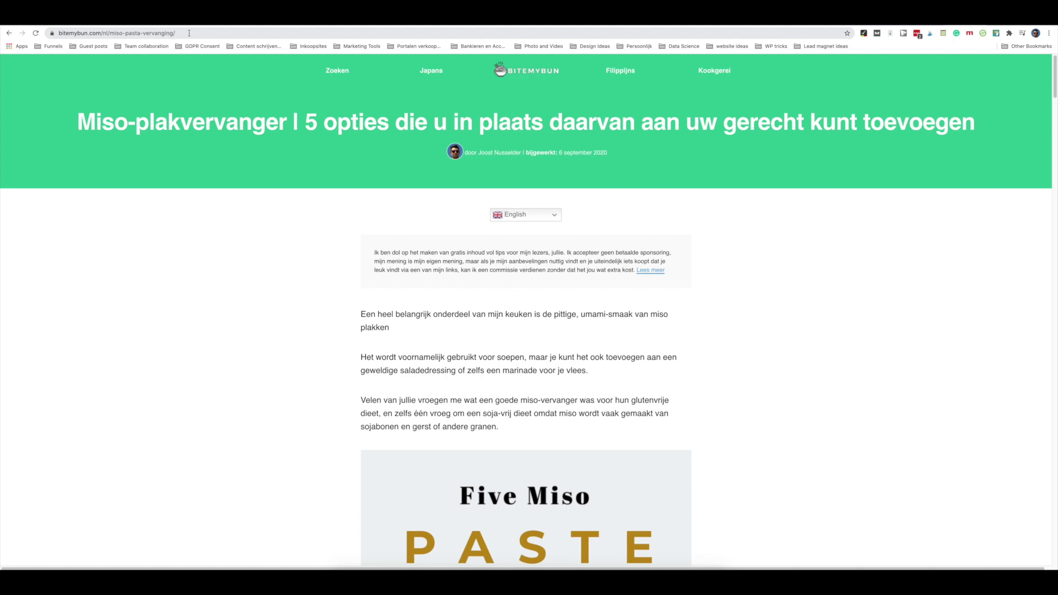
- Choose English from the site language list, then close the list
left_click(554, 219)
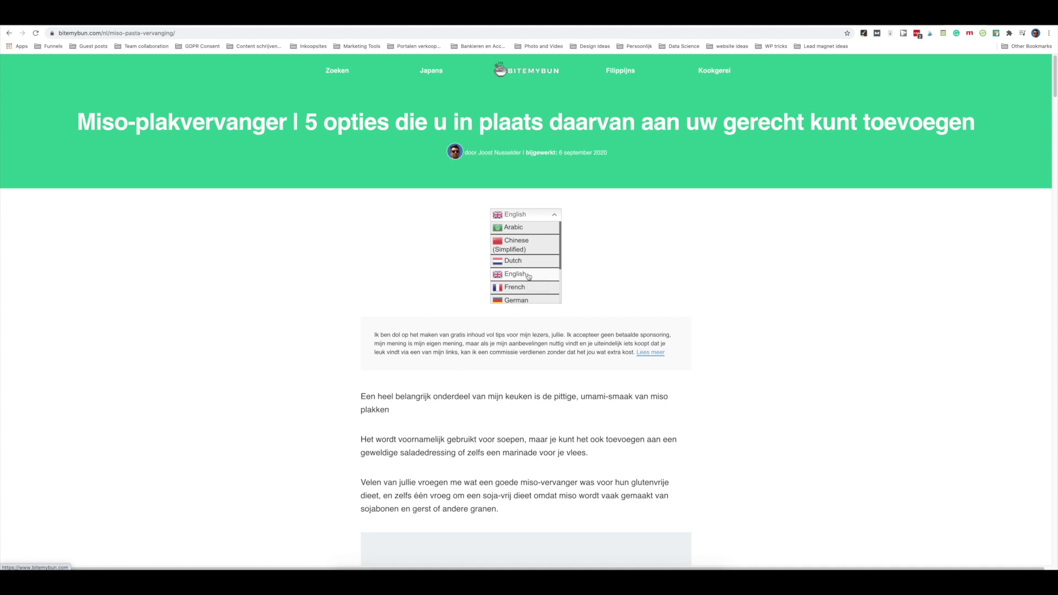
left_click(528, 275)
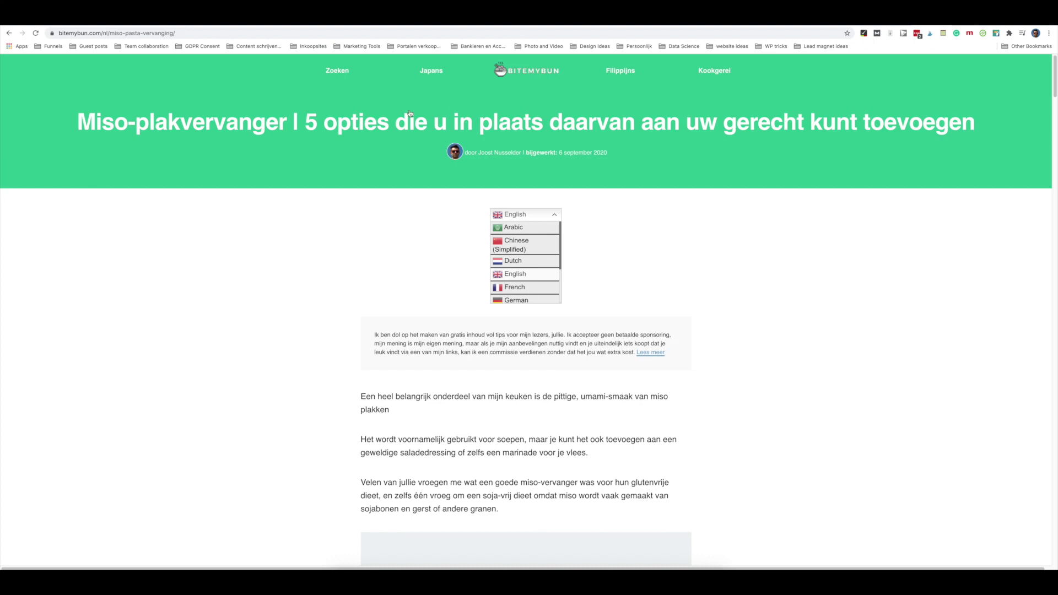
left_click(742, 126)
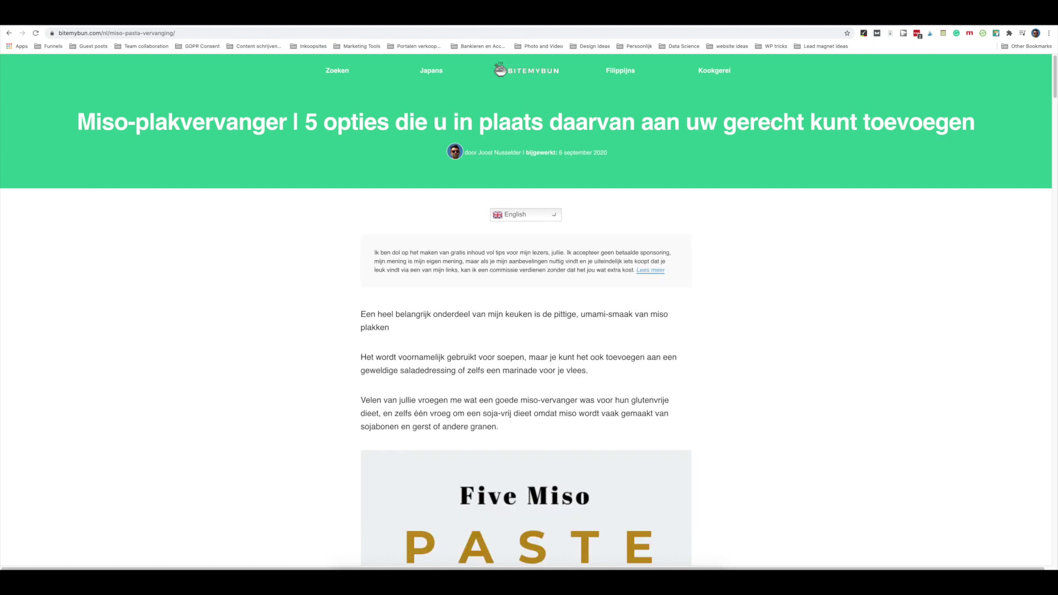
- Reload the Dutch miso article with ?language_edit=1 appended to its URL
left_click(319, 33)
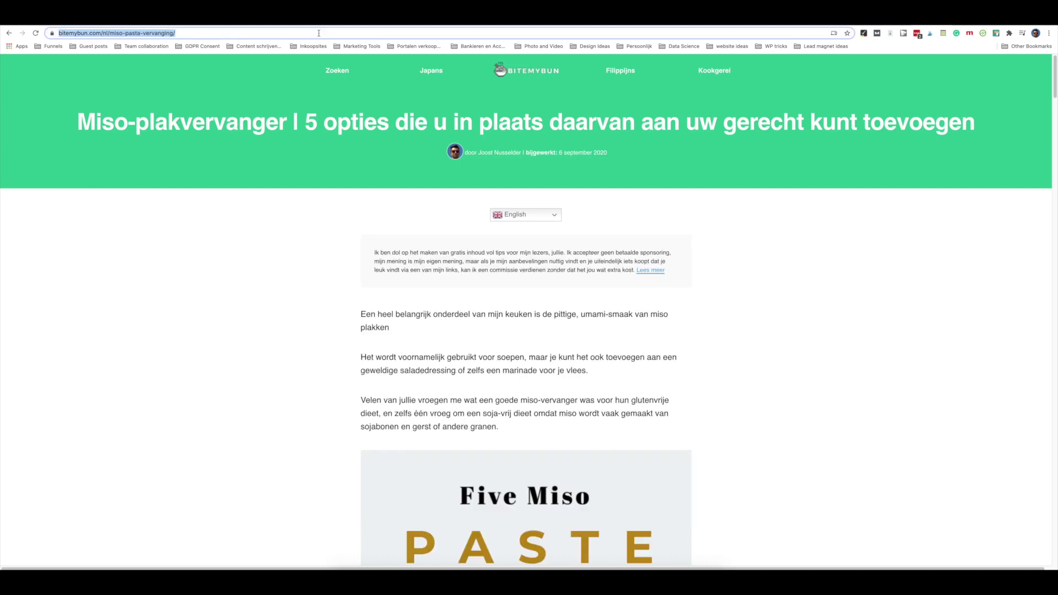
left_click(325, 33)
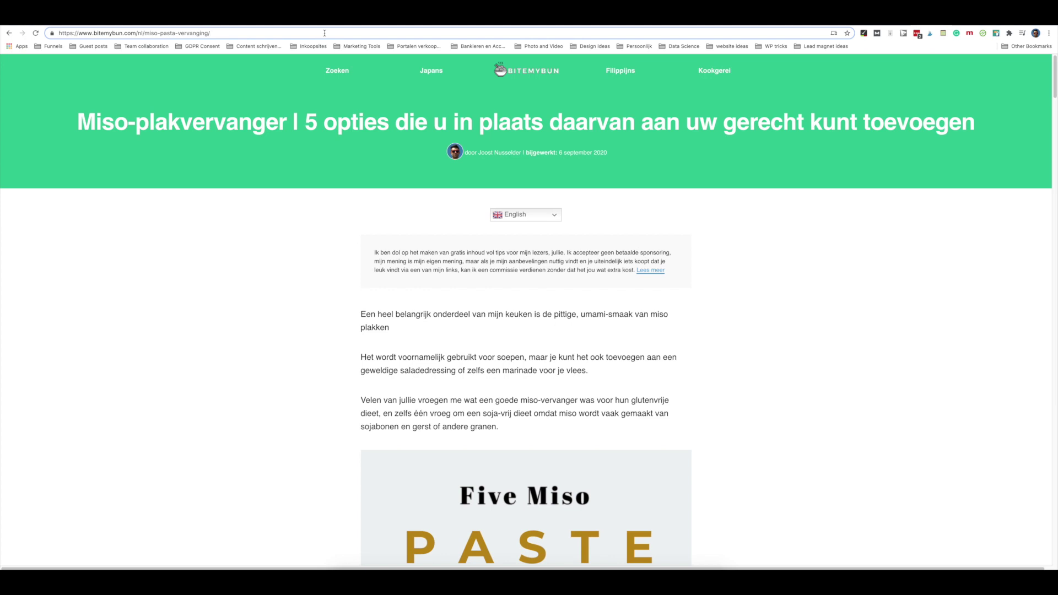
type("?")
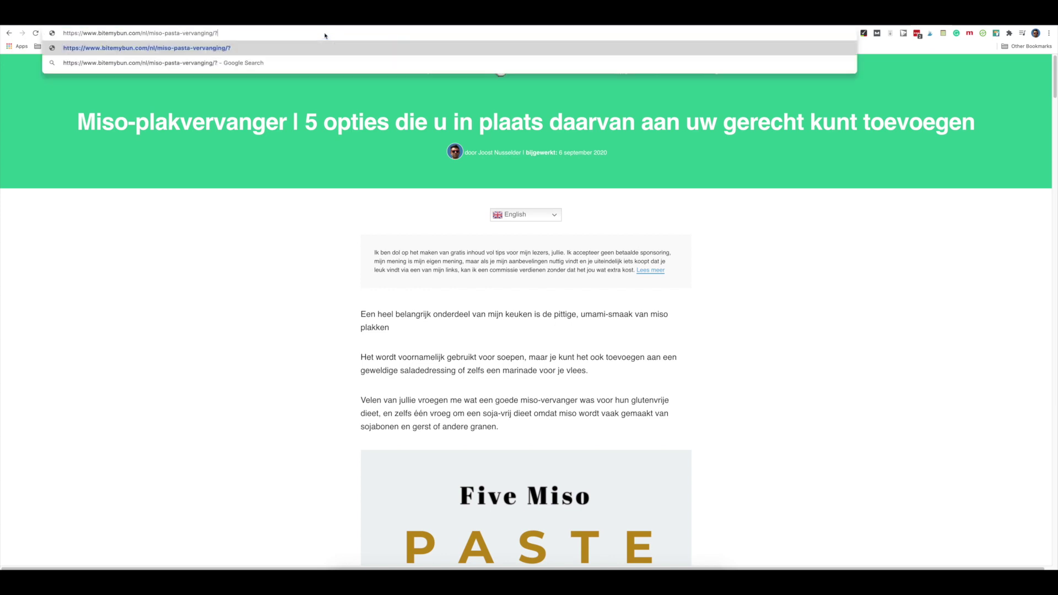
type("language_edit")
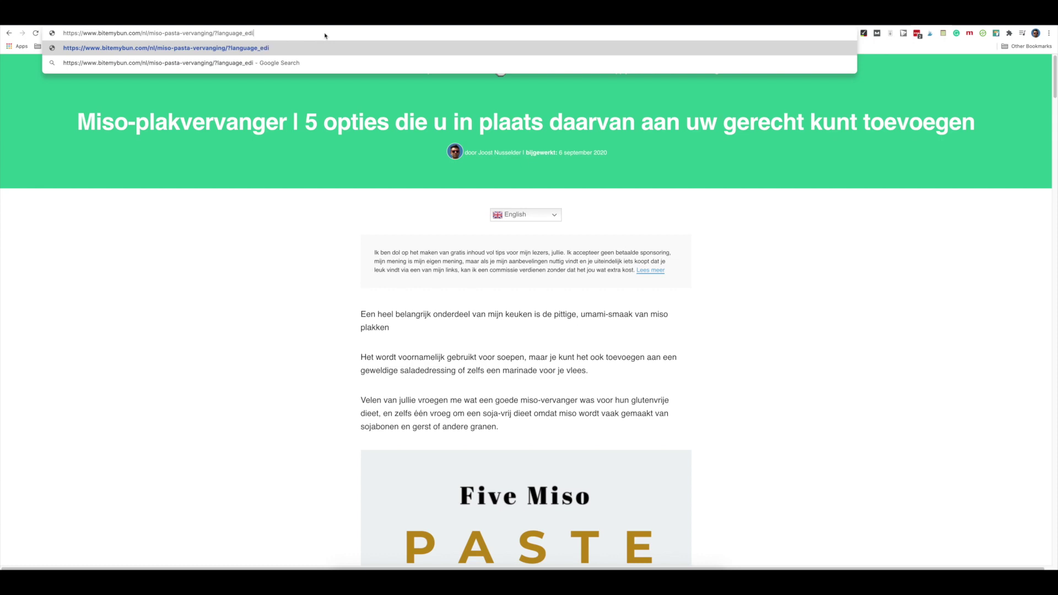
type("=1")
key("Return")
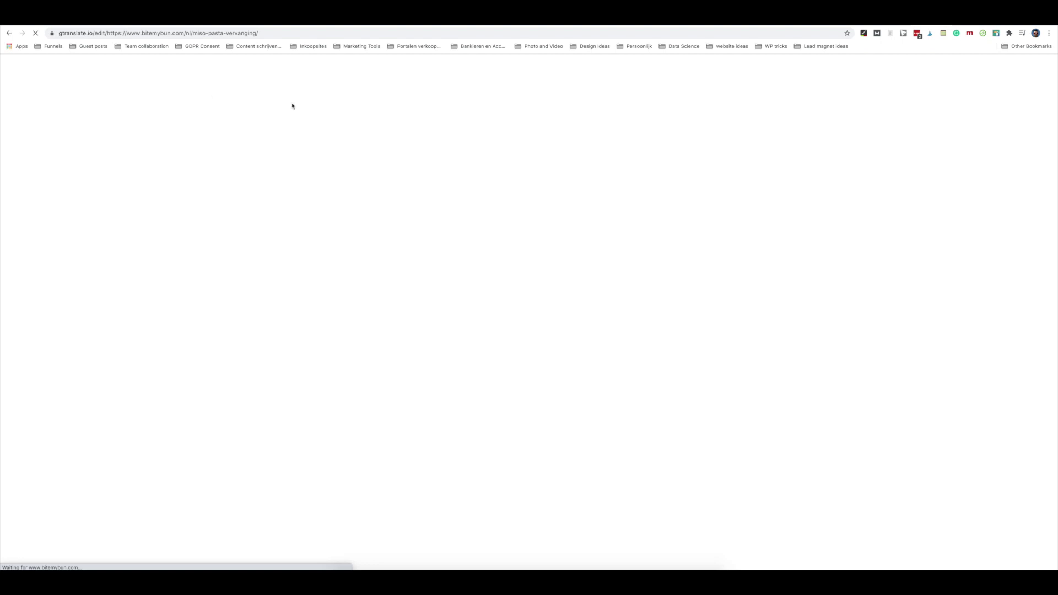
- Check the Dutch title and first paragraph, then open the page title's translation editor
triple_click(40, 74)
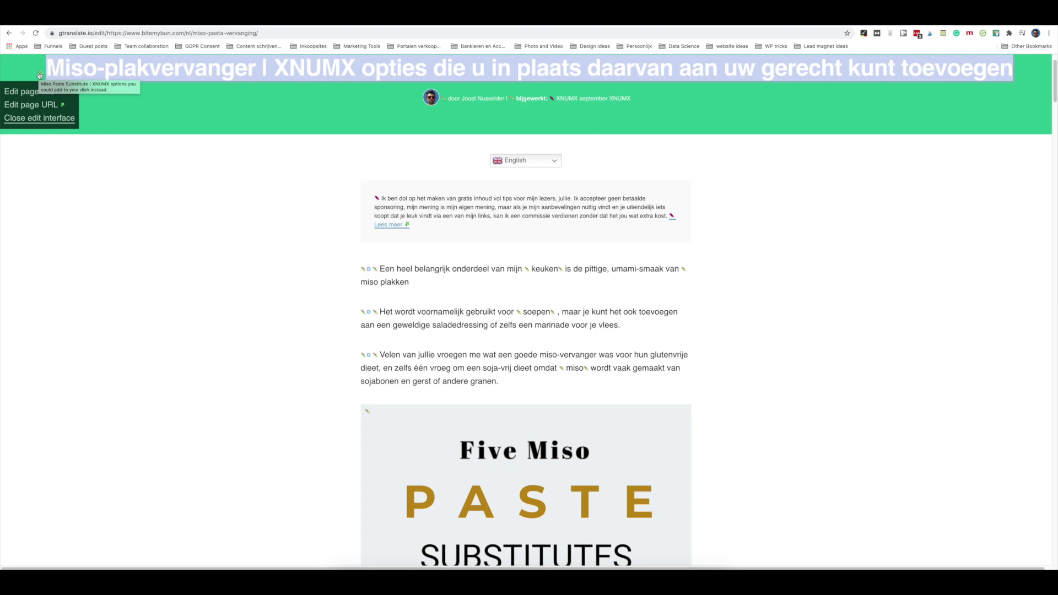
left_click(40, 75)
triple_click(41, 77)
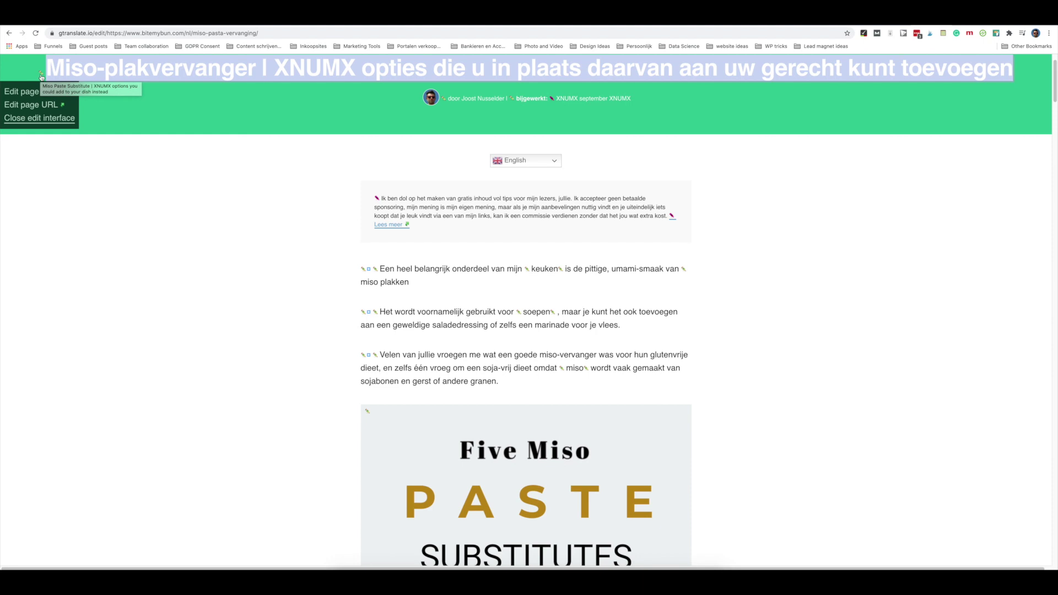
left_click(70, 73)
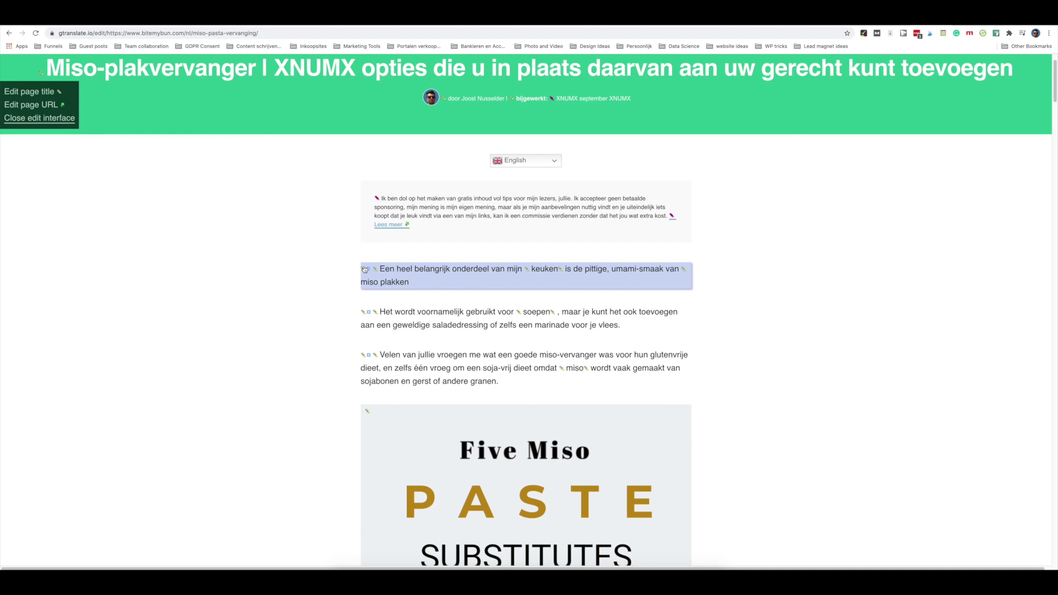
triple_click(381, 269)
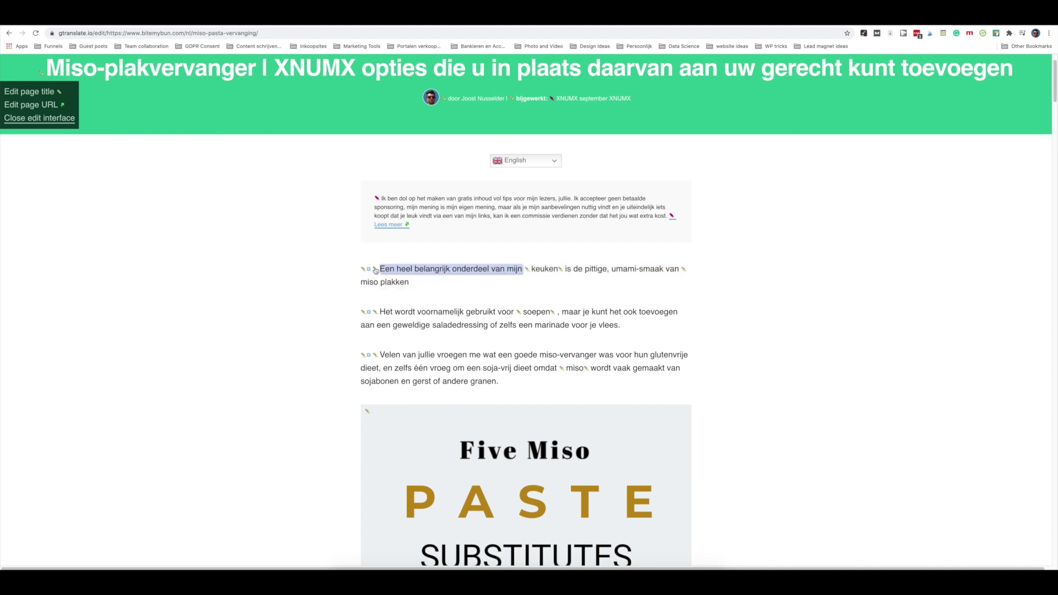
left_click(420, 266)
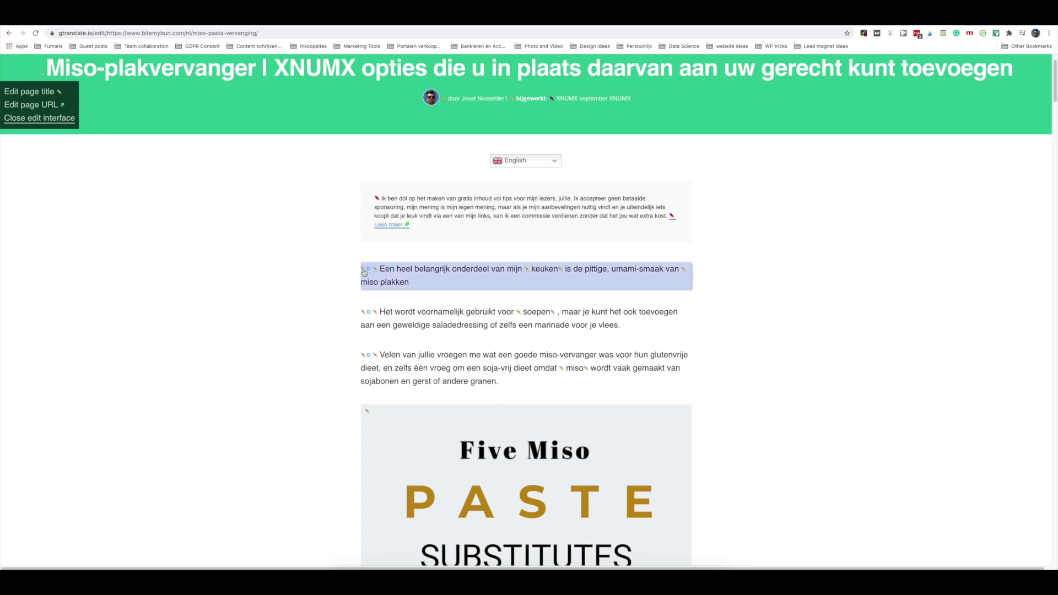
left_click(41, 75)
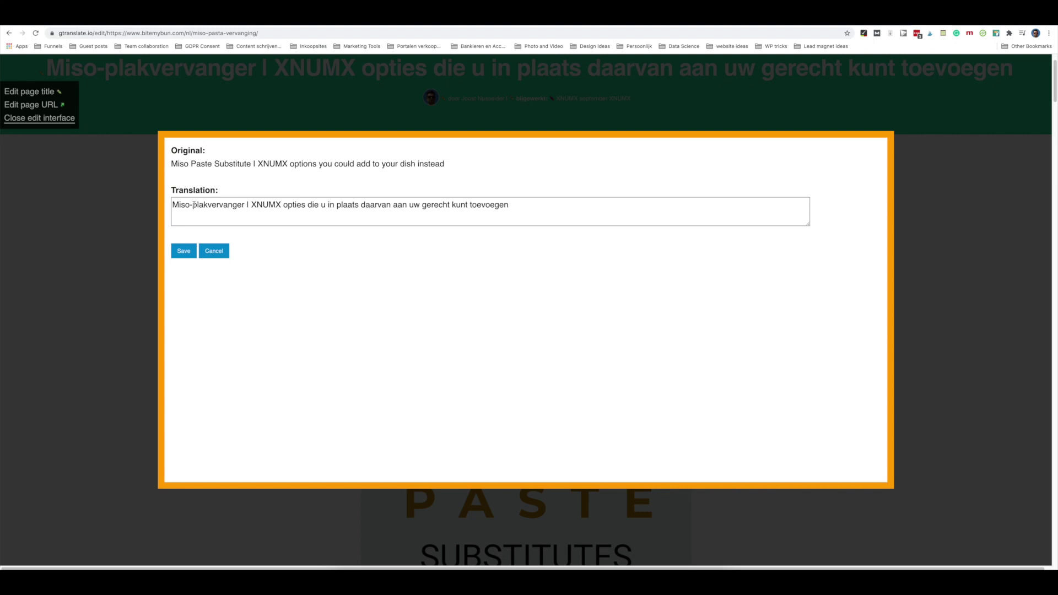
- In the title translation, change plak to pasta, and u and uw to je
left_click(194, 206)
key("Delete")
key("Delete")
key("Delete")
key("Delete")
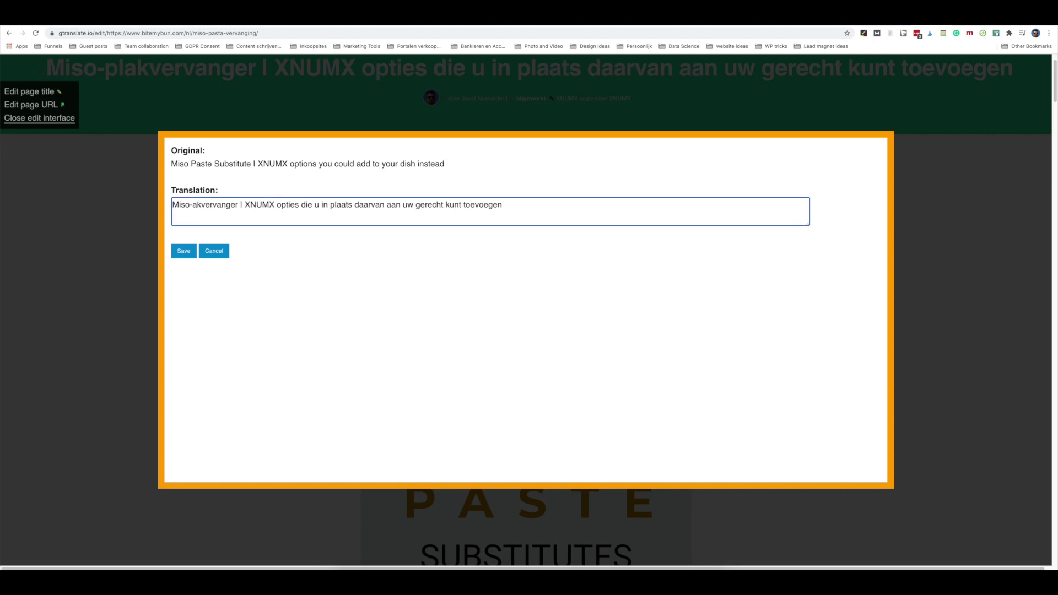
type("pasta")
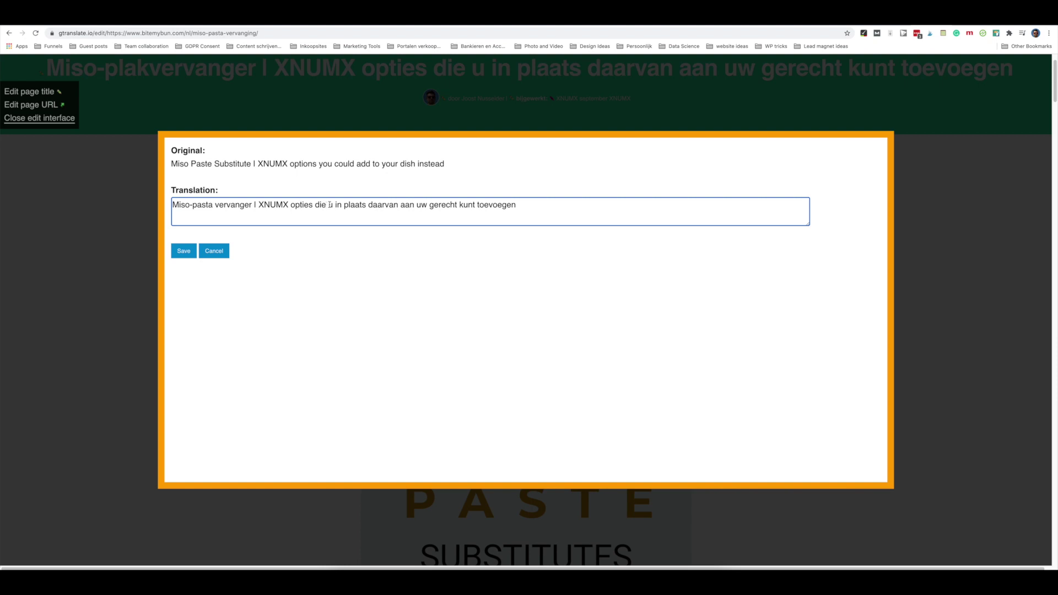
double_click(331, 205)
type("je")
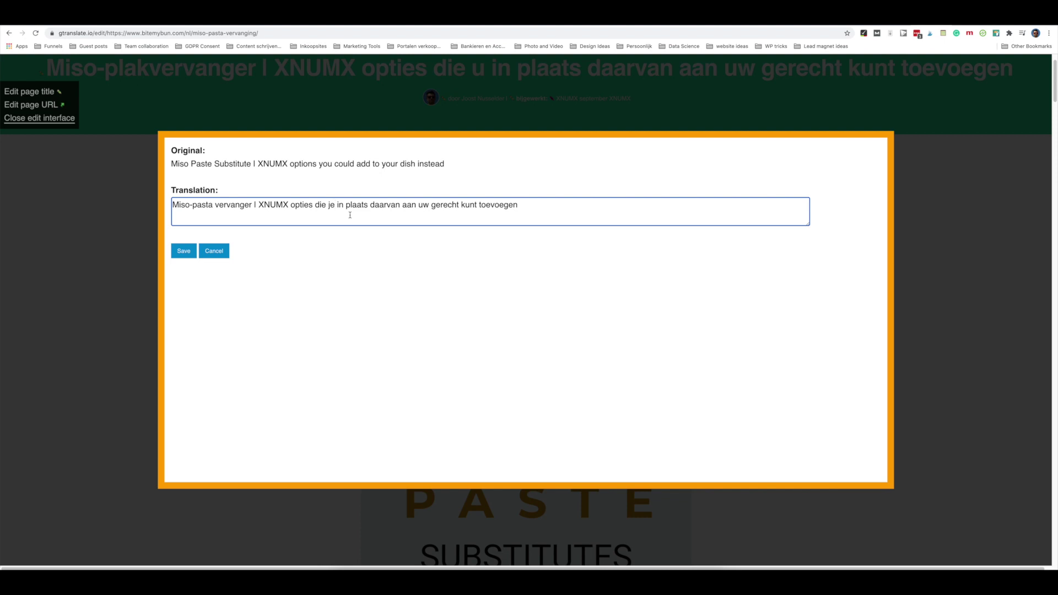
double_click(421, 204)
type("je")
- Insert de before plaats, delete daarvan, and save the corrected title
double_click(385, 205)
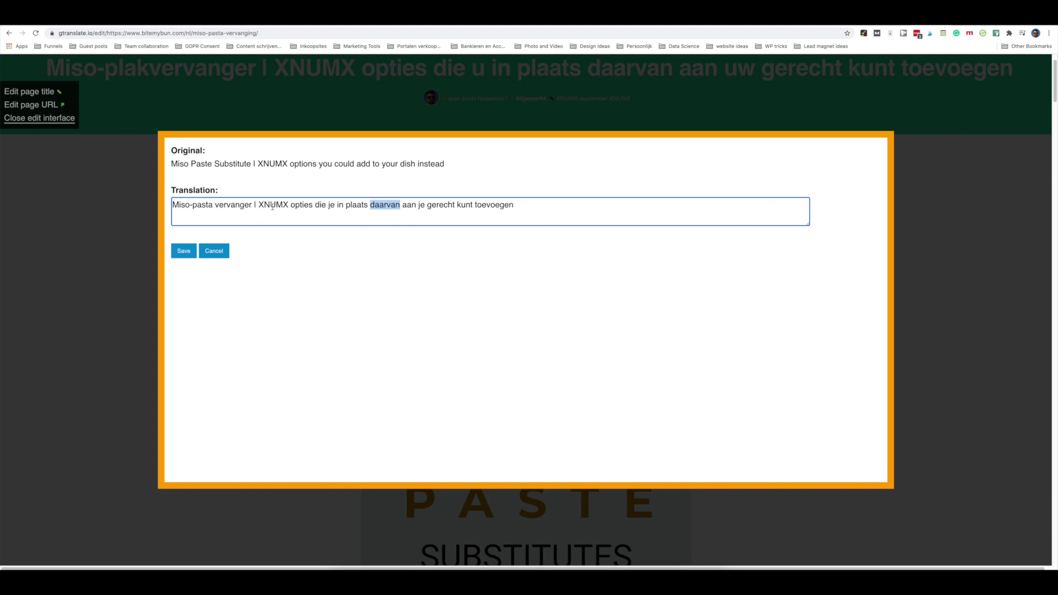
left_click(346, 205)
type("de")
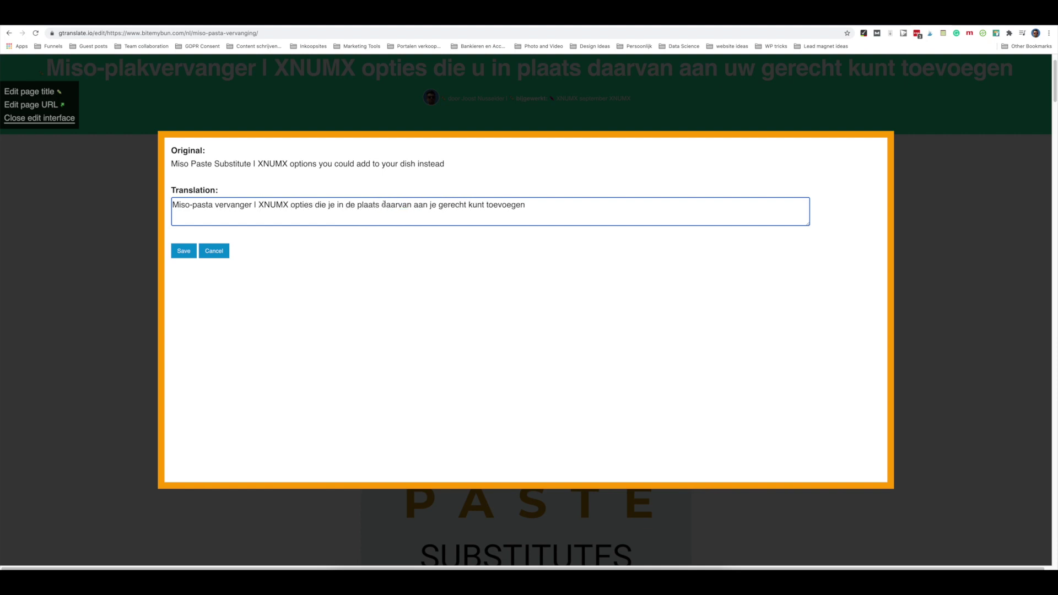
double_click(385, 204)
key("BackSpace")
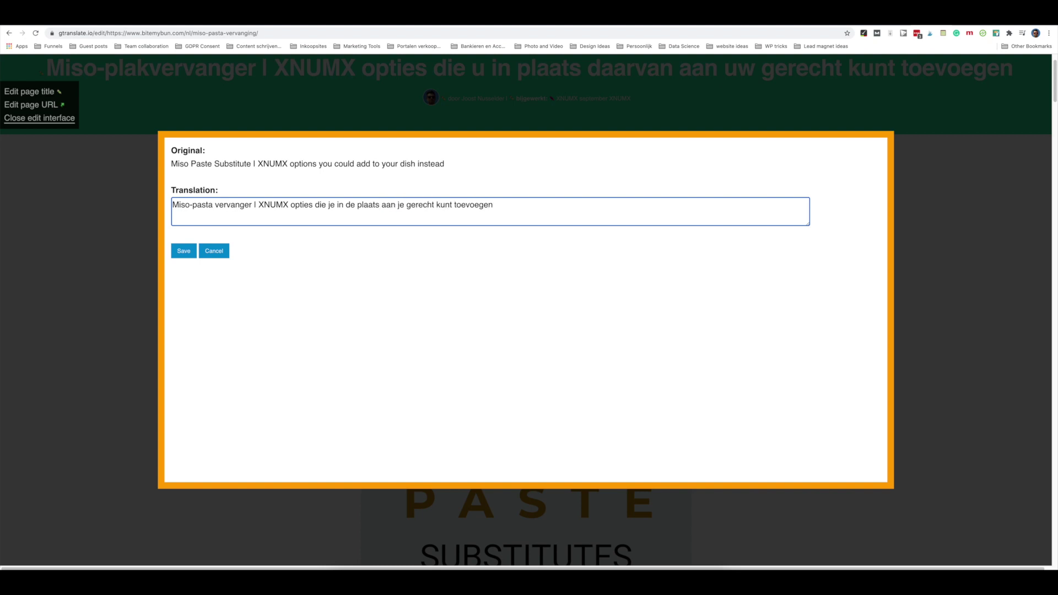
left_click(184, 251)
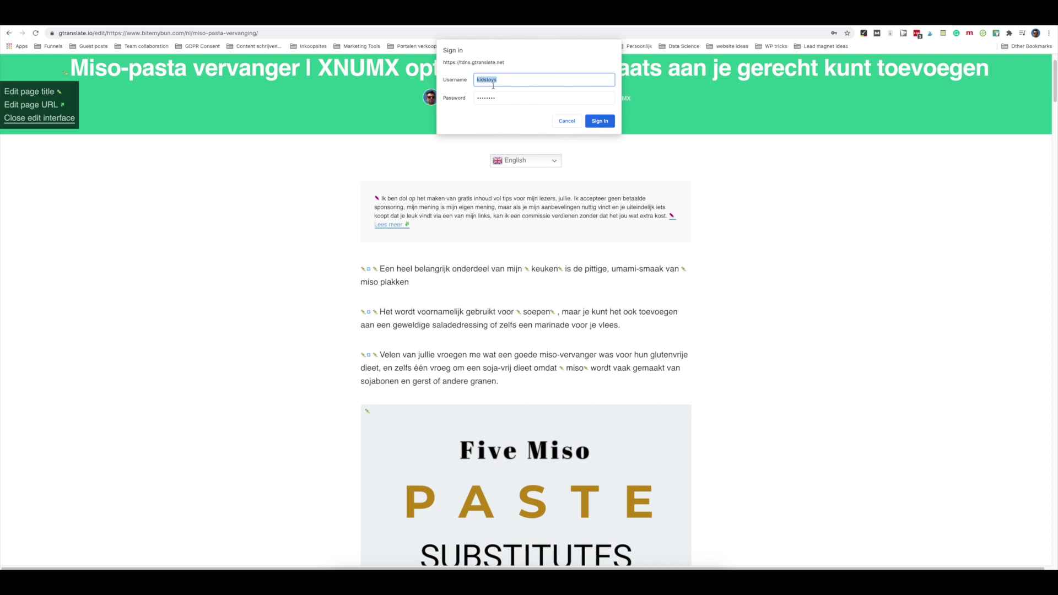
- Submit the tdns.gtranslate.net sign-in and dismiss the Success alert
key("Return")
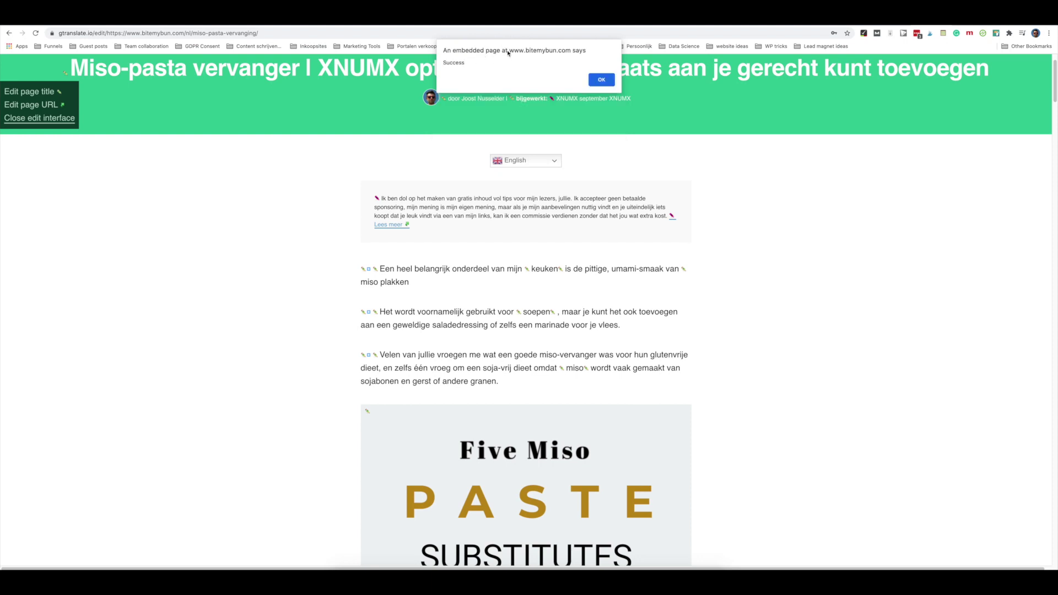
left_click(601, 80)
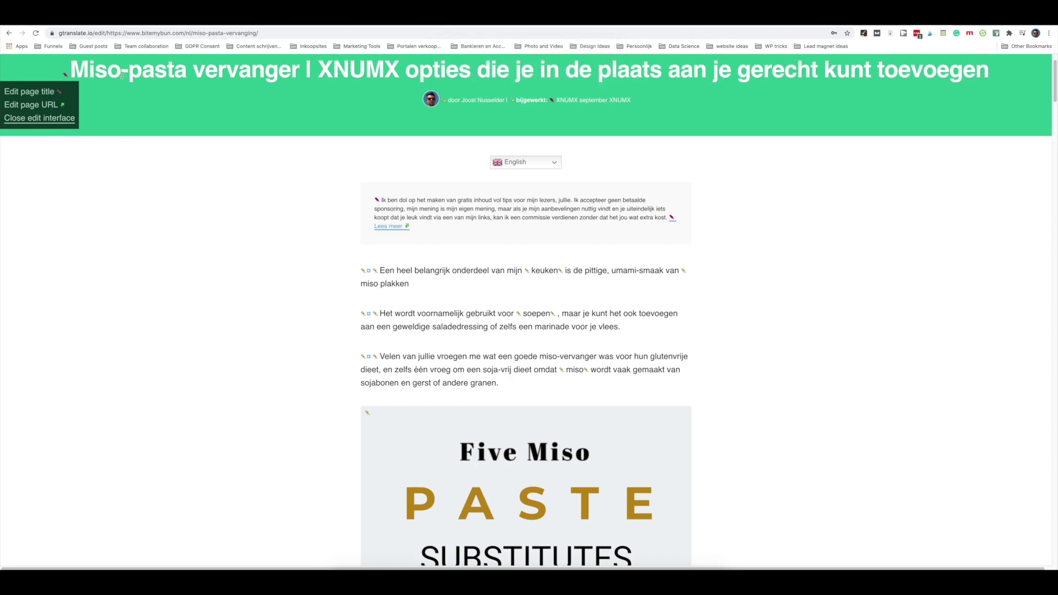
- Check the updated title, then scroll down to the 'check it out hier' brand links
triple_click(65, 78)
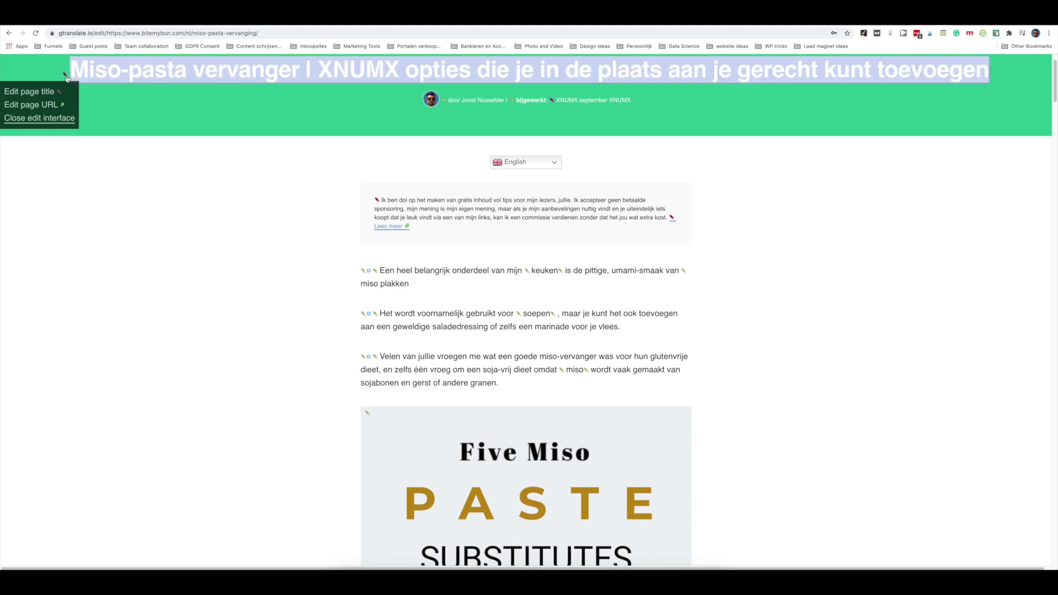
left_click(216, 73)
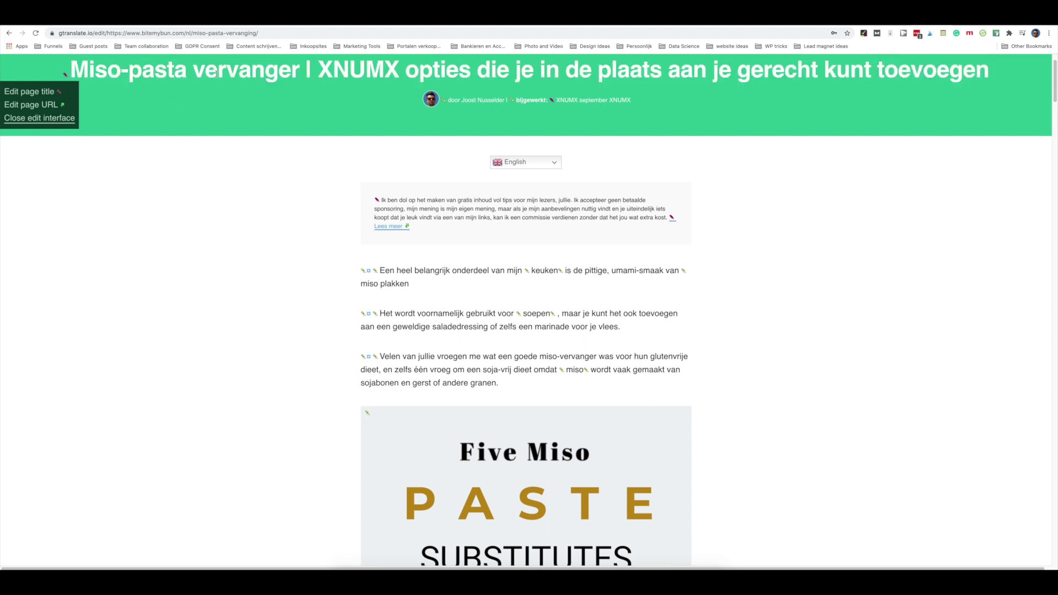
scroll(355, 171, "down", 1)
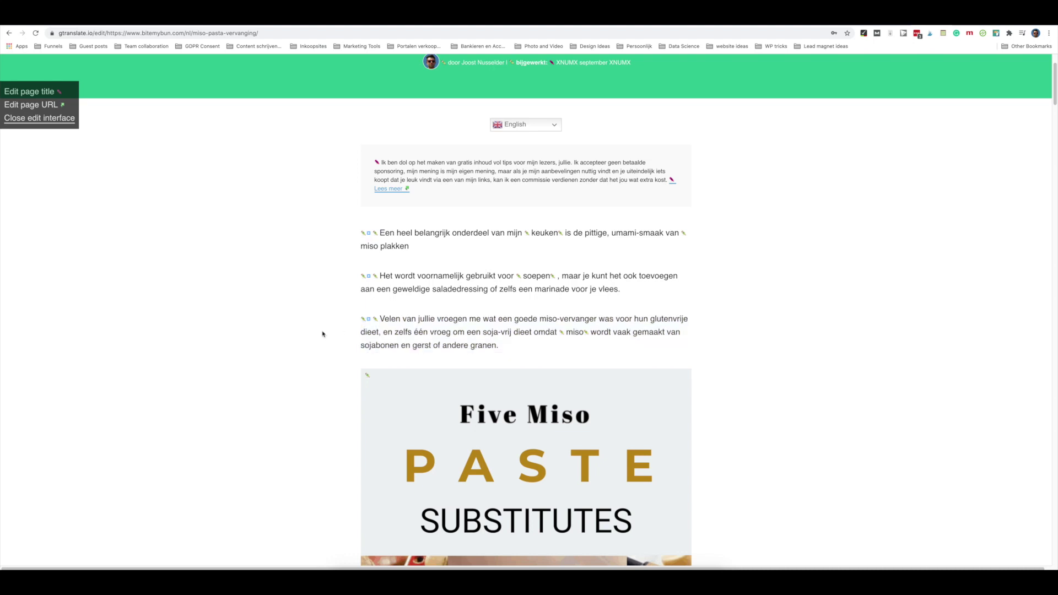
scroll(322, 334, "down", 3)
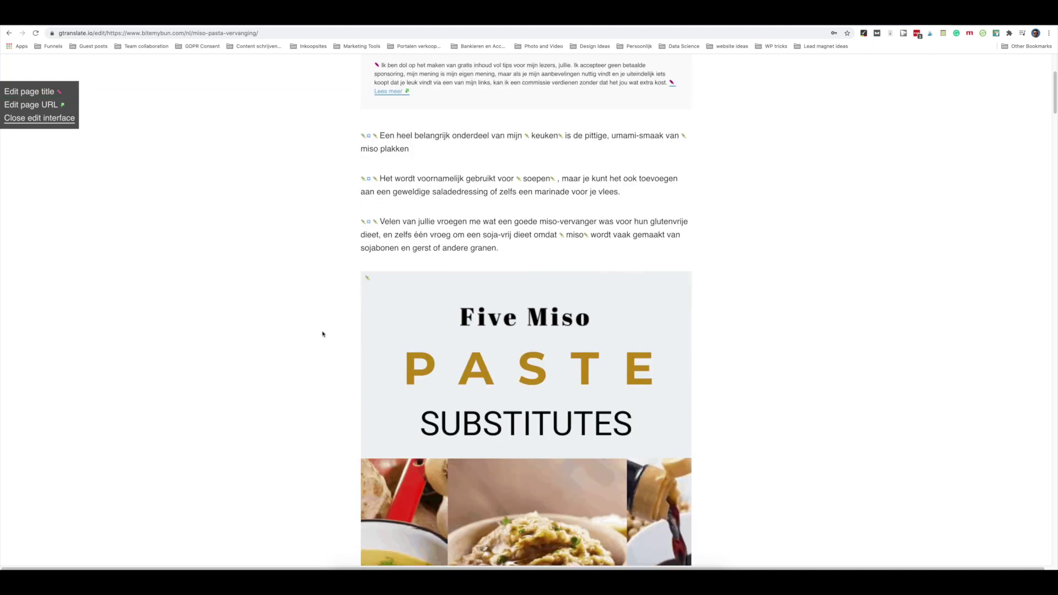
scroll(322, 334, "down", 1)
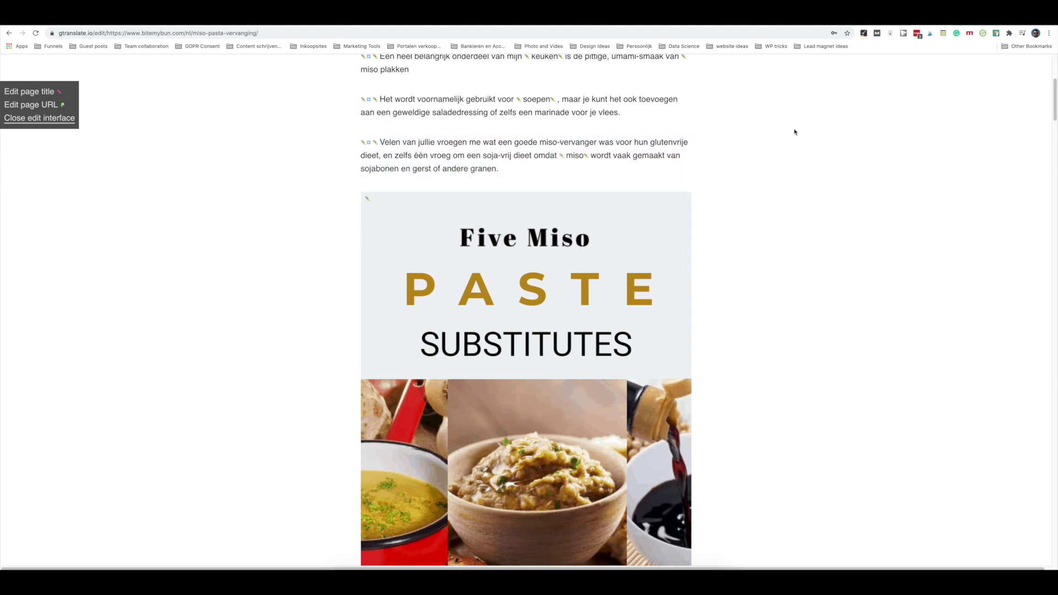
scroll(518, 215, "down", 5)
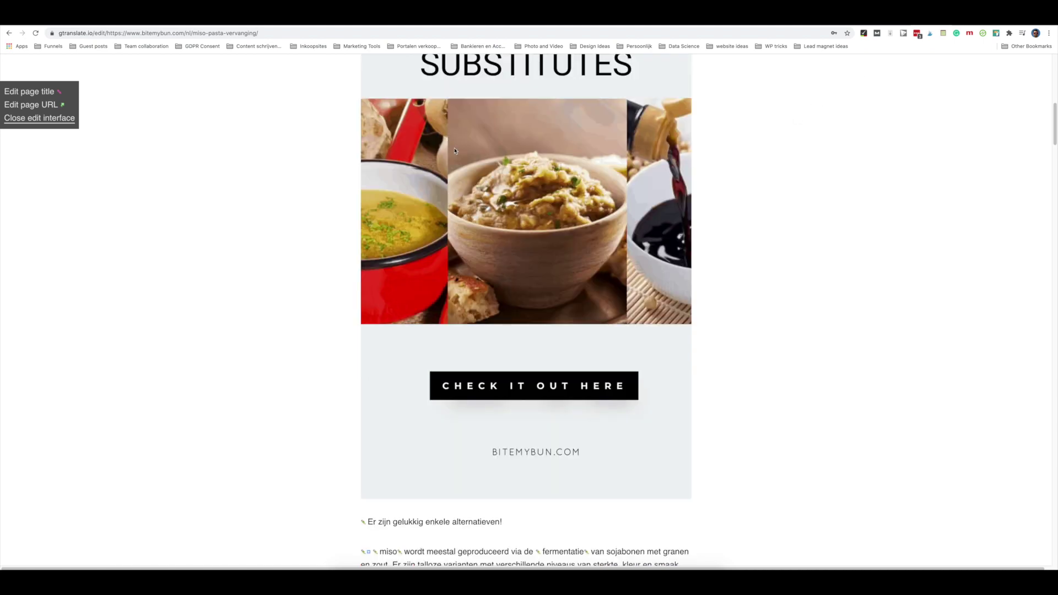
scroll(303, 291, "down", 2)
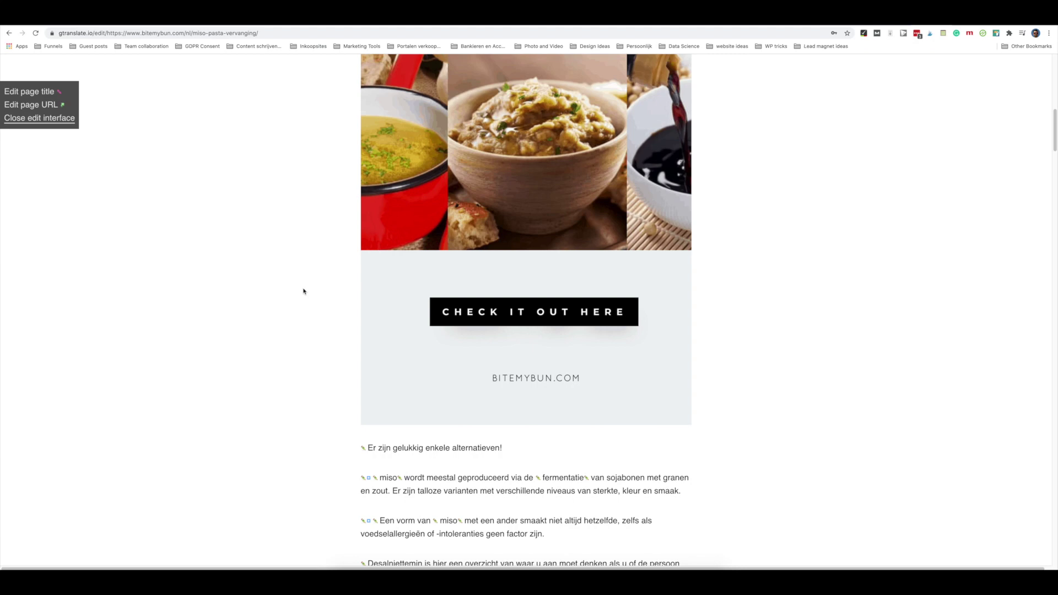
scroll(303, 292, "down", 2)
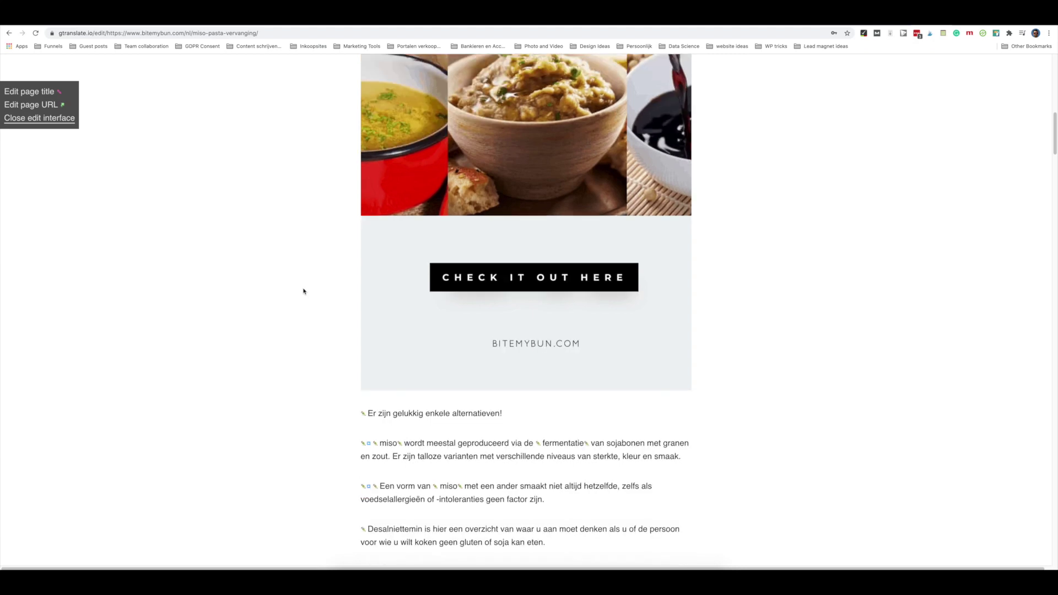
scroll(303, 291, "down", 2)
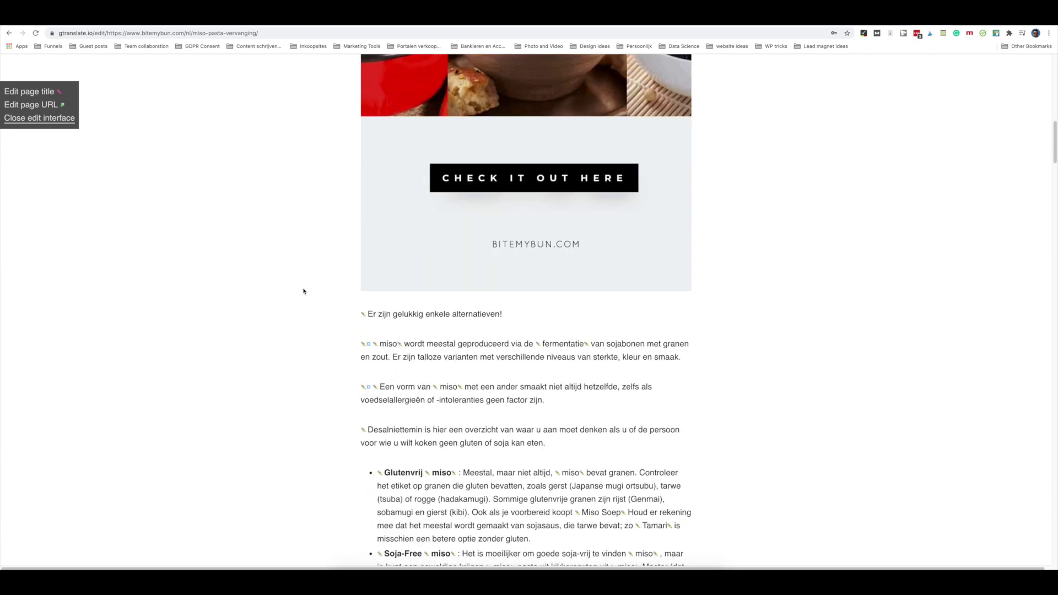
scroll(303, 291, "down", 4)
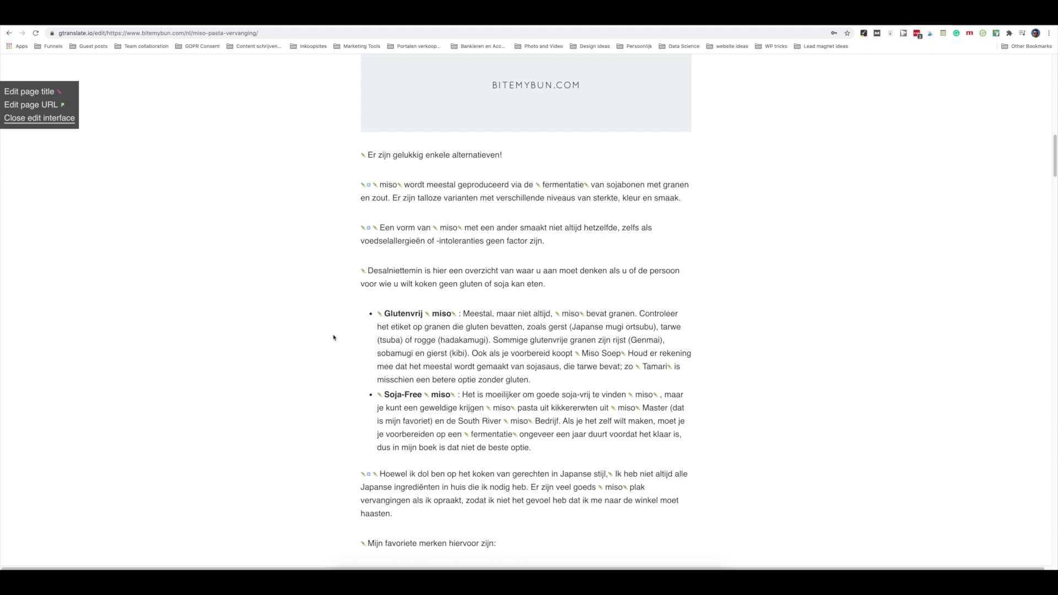
scroll(334, 338, "down", 1)
scroll(334, 338, "down", 7)
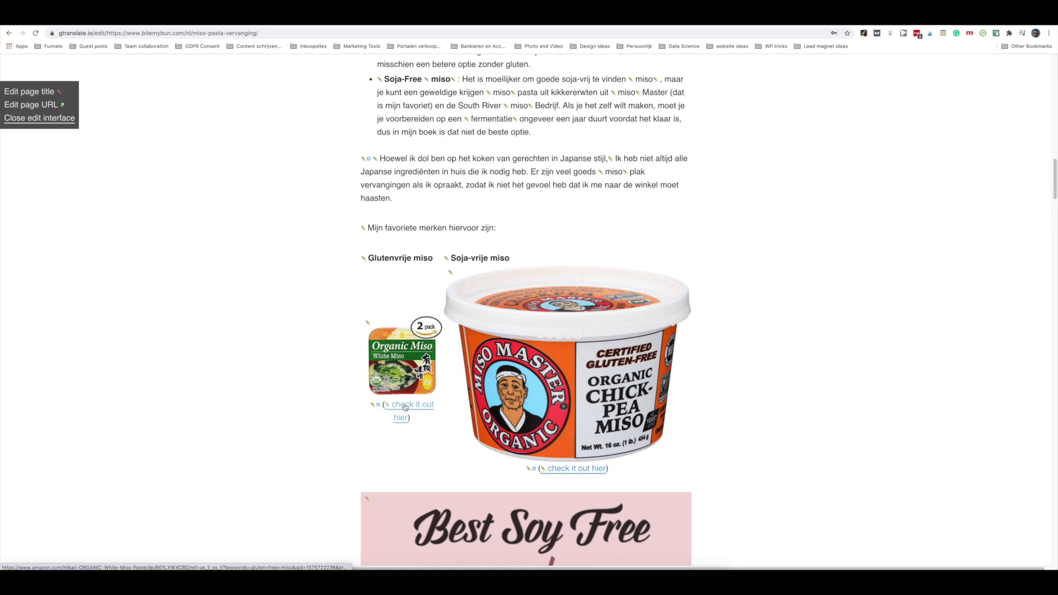
scroll(389, 405, "down", 1)
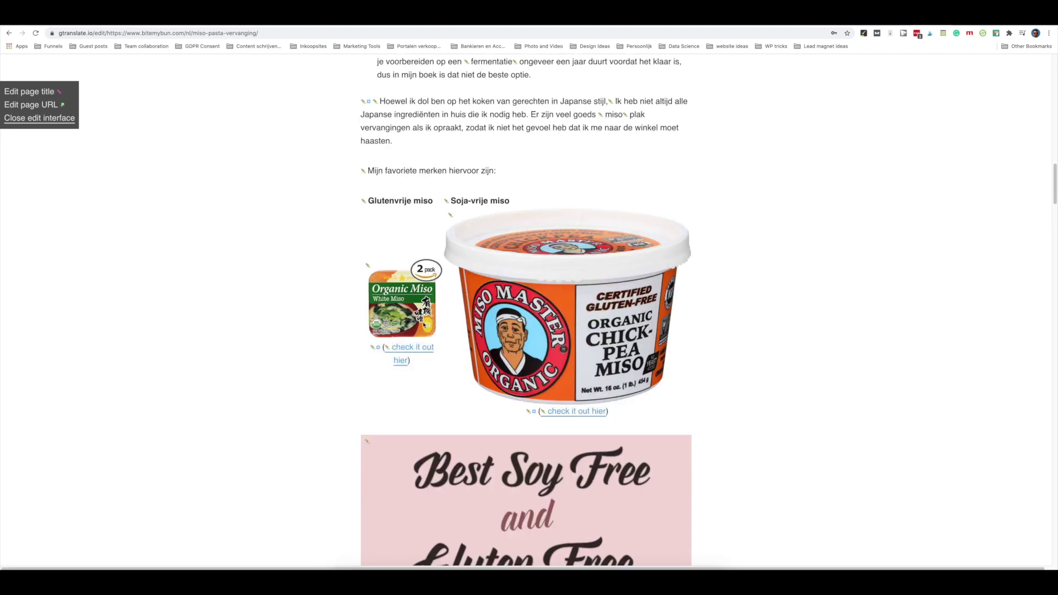
left_click(371, 349)
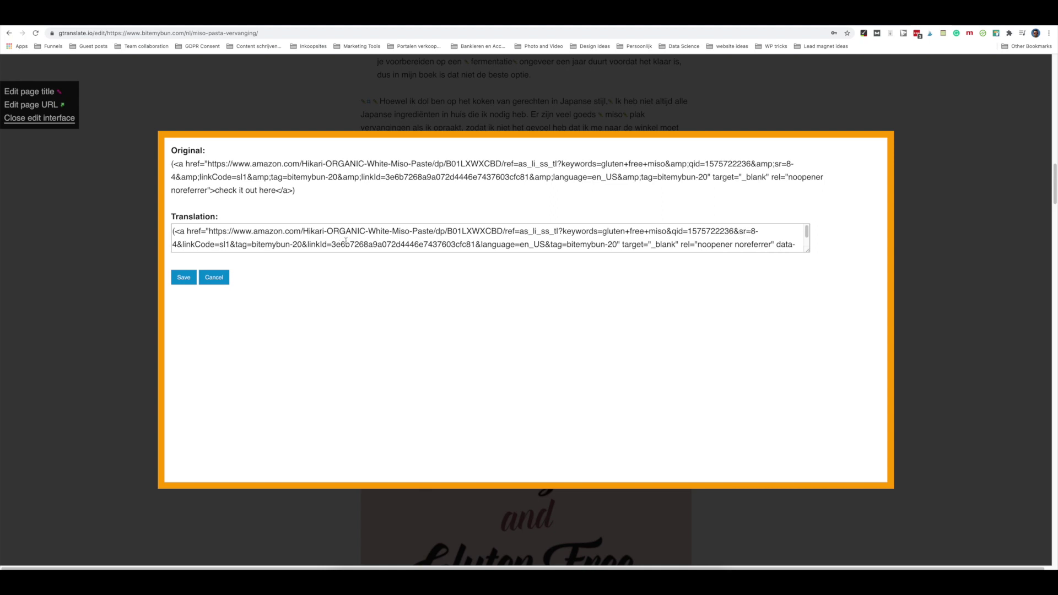
scroll(356, 237, "down", 1)
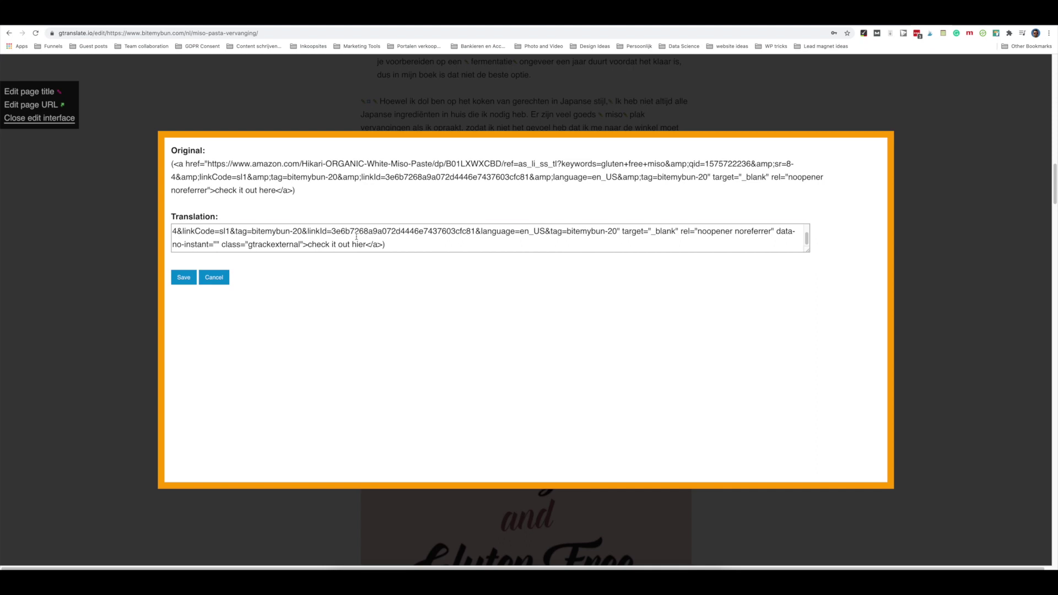
key("Escape")
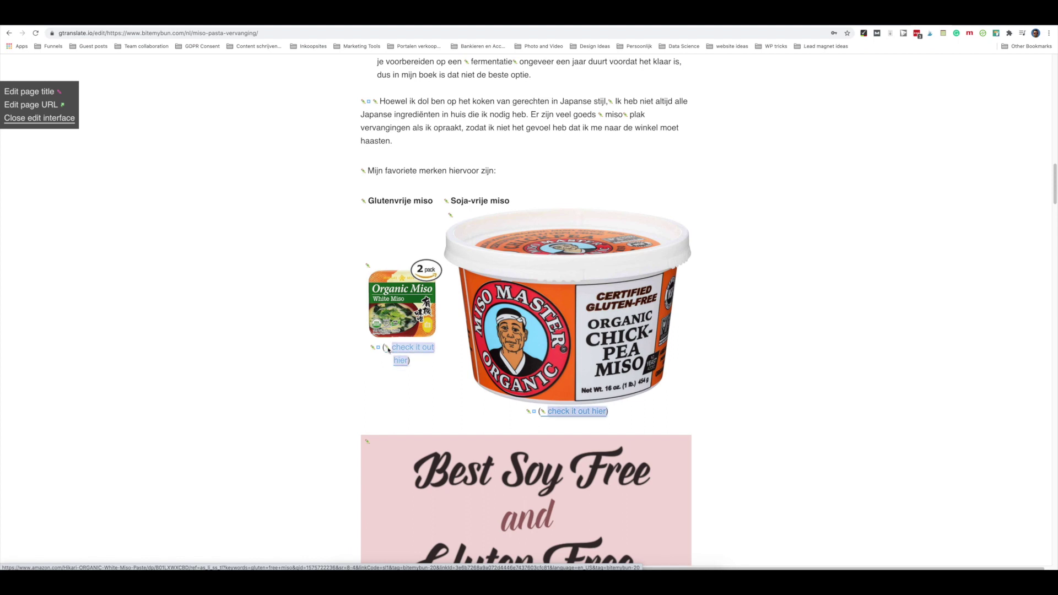
- Replace the 'check it out here' link translation with 'bekijk hem hier' and save
left_click(387, 348)
left_click(236, 204)
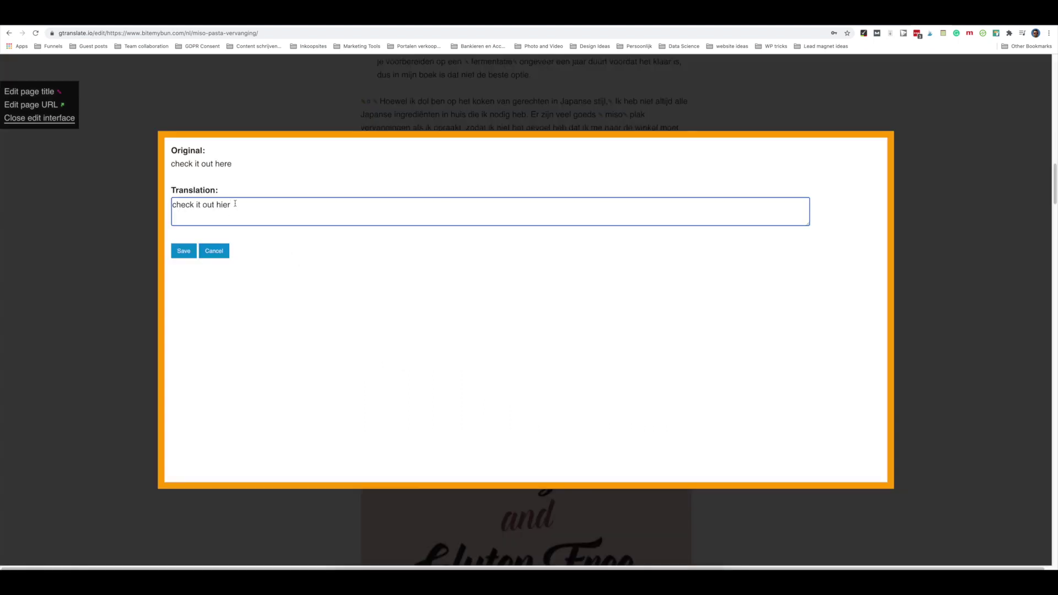
key("super+a")
type("bekijk hem hier")
left_click(188, 256)
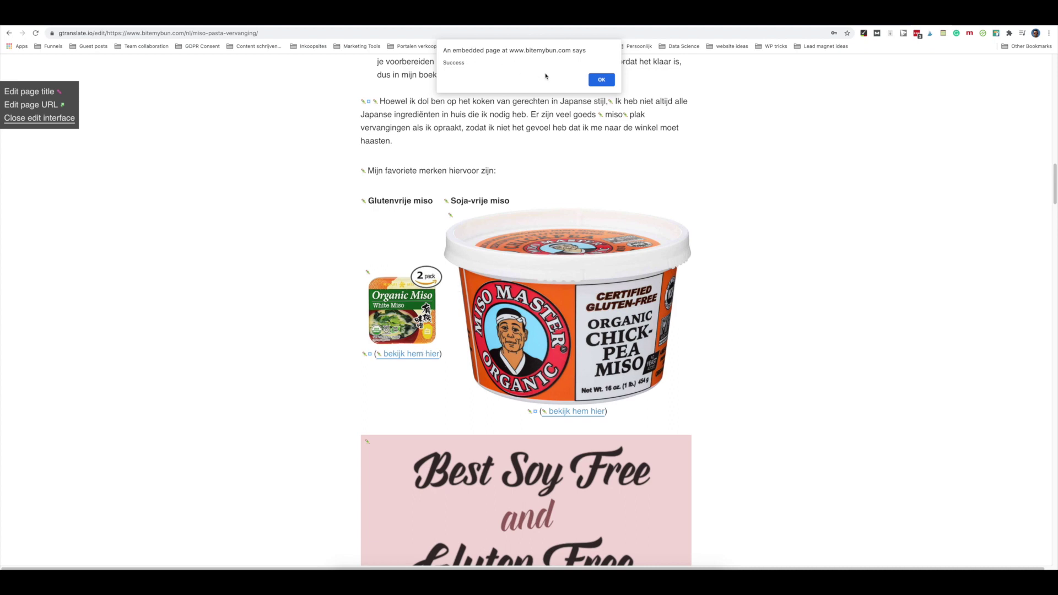
left_click(598, 80)
scroll(503, 240, "down", 1)
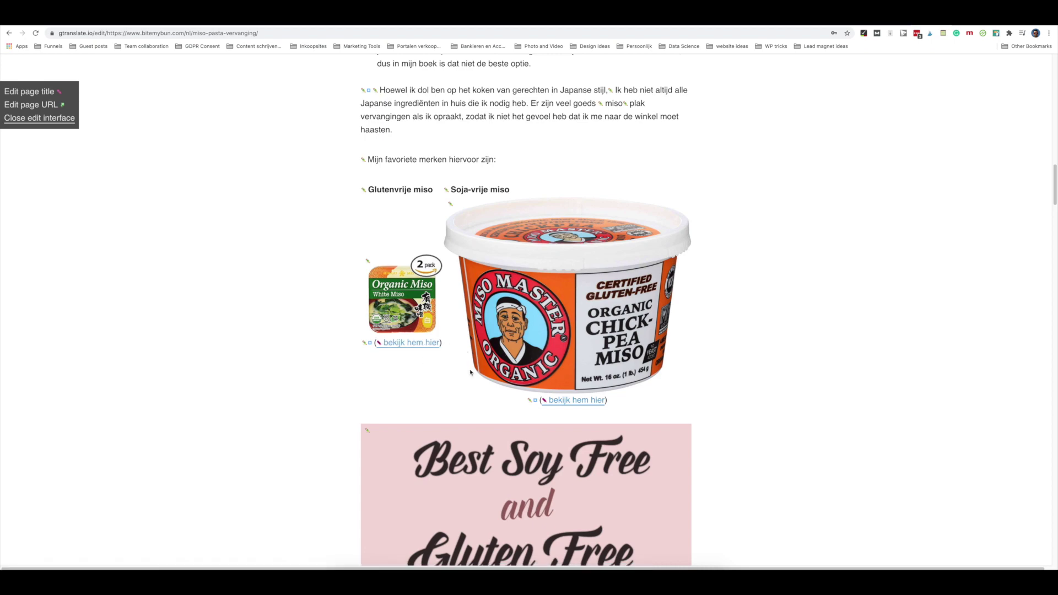
scroll(470, 373, "down", 3)
scroll(470, 372, "down", 1)
scroll(496, 369, "down", 2)
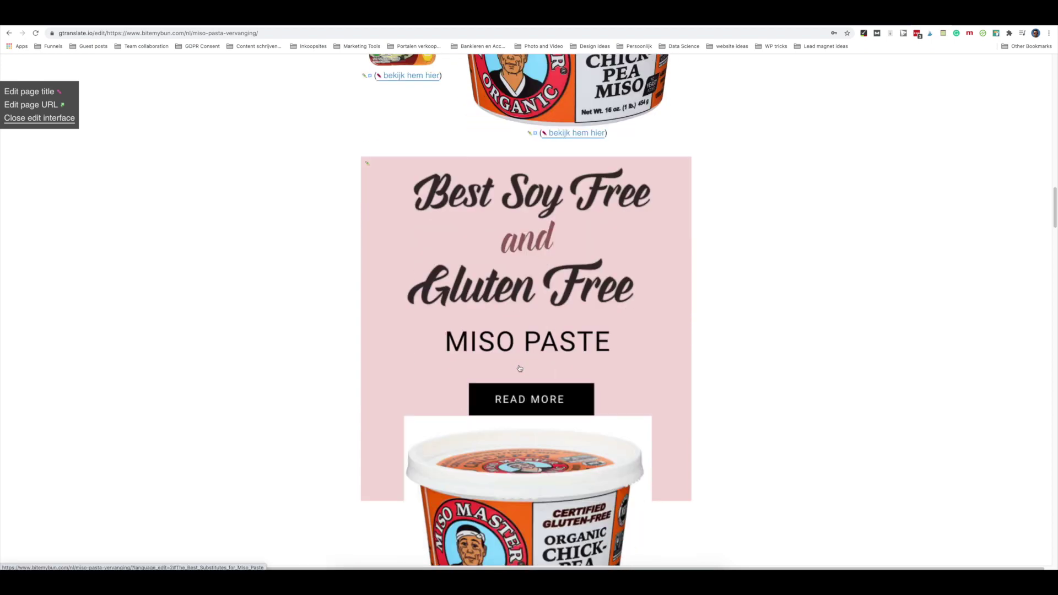
scroll(520, 369, "down", 6)
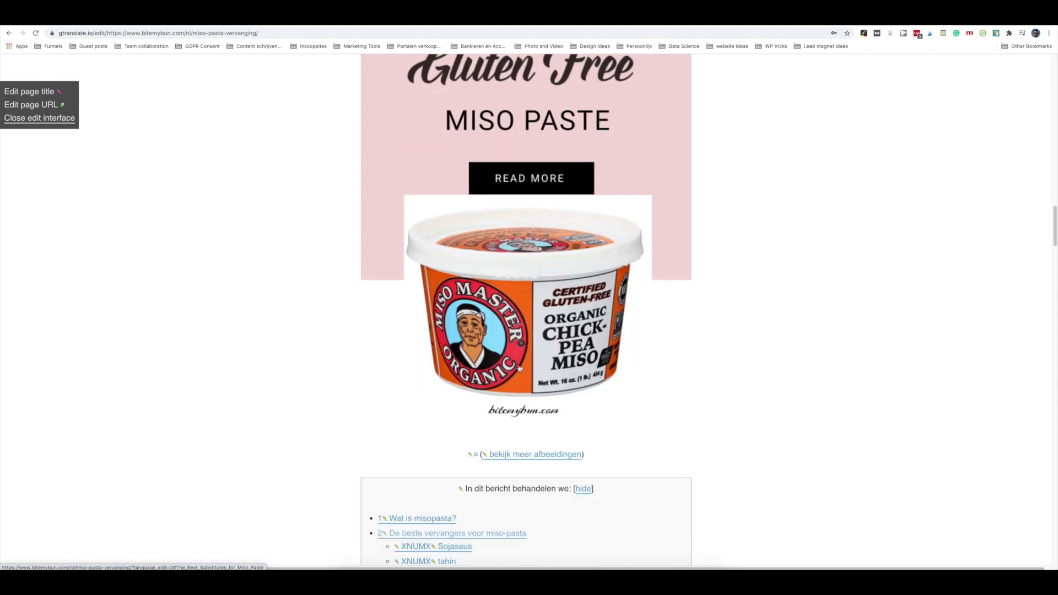
scroll(520, 368, "down", 3)
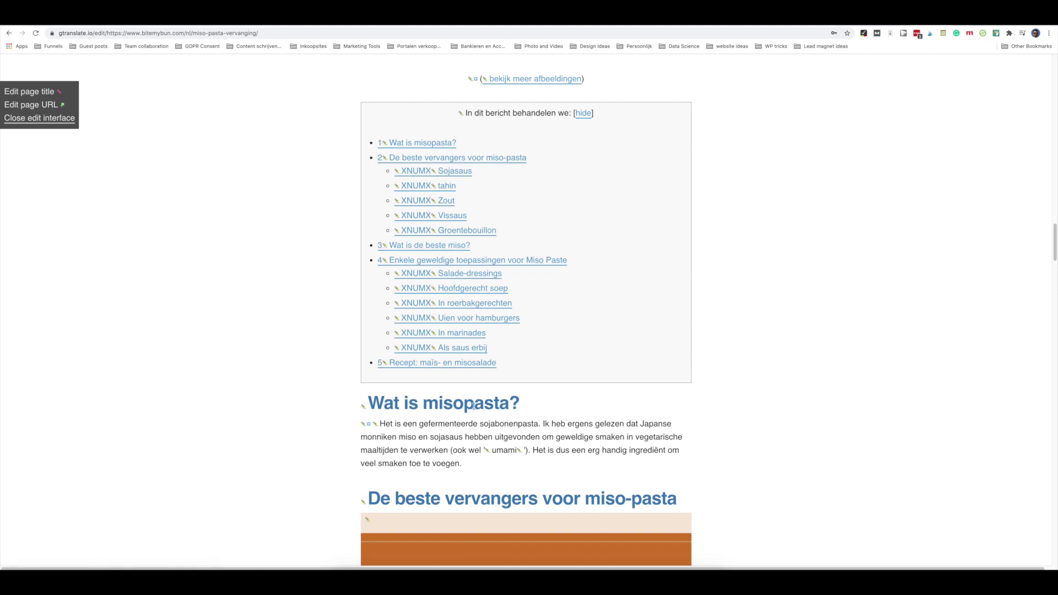
scroll(499, 433, "down", 3)
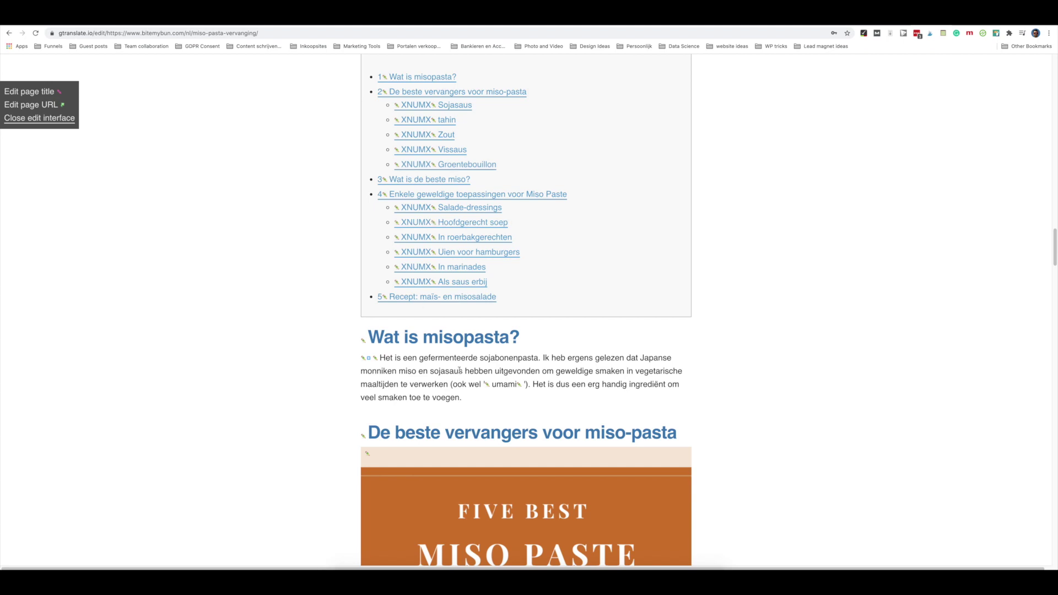
scroll(460, 371, "down", 20)
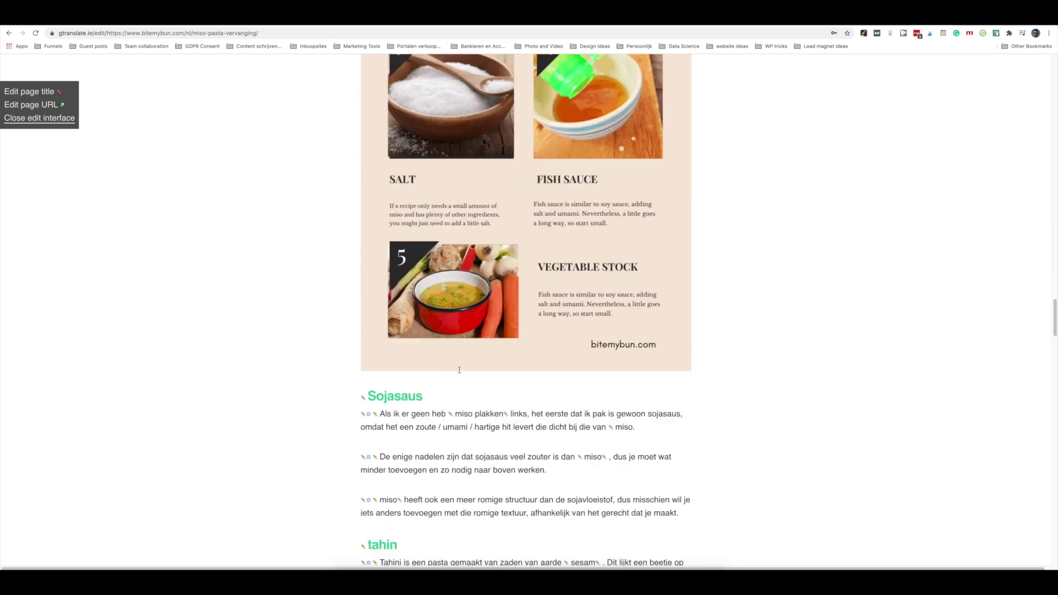
scroll(503, 271, "up", 1)
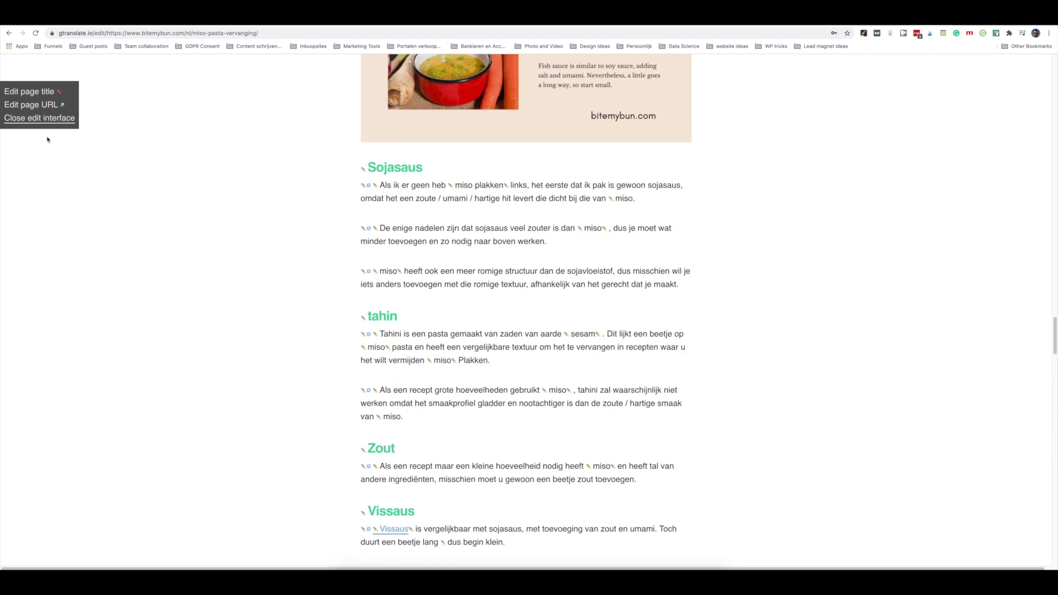
- Exit the edit interface and scroll the live article to the 'bekijk hem hier' links
left_click(52, 118)
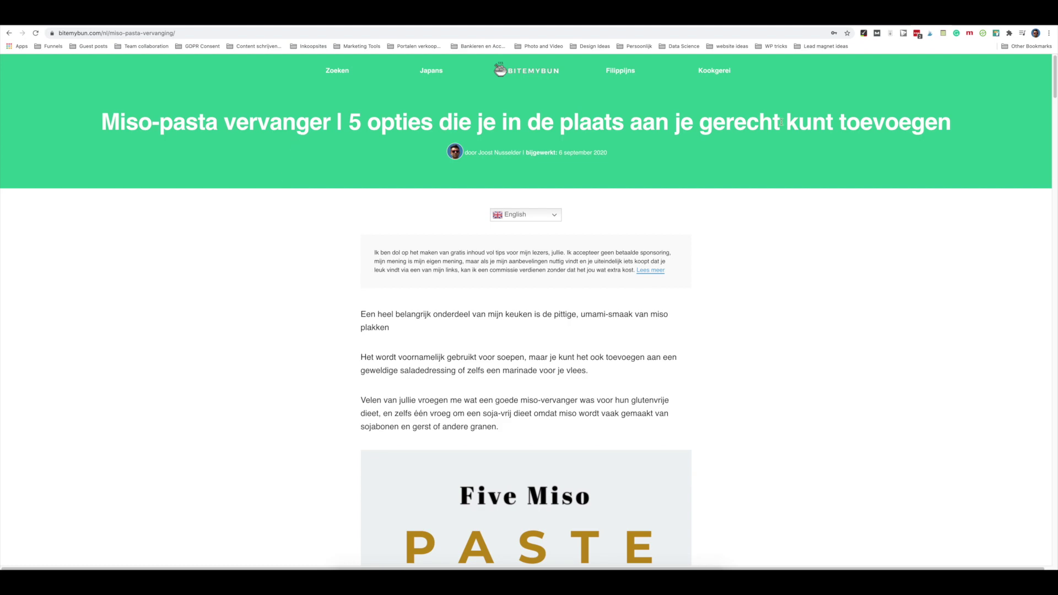
scroll(498, 331, "down", 8)
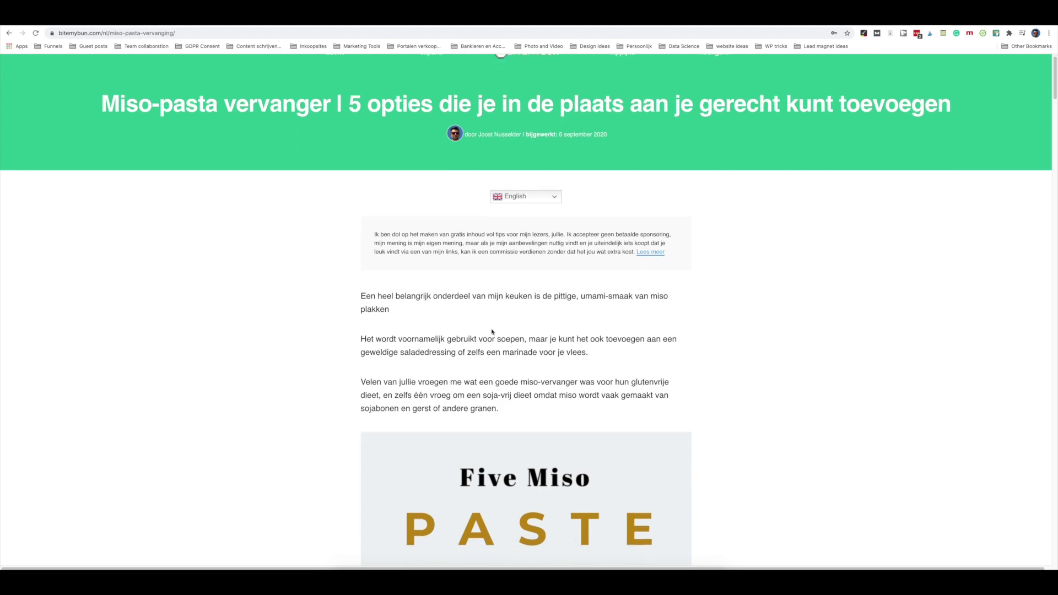
scroll(492, 332, "down", 13)
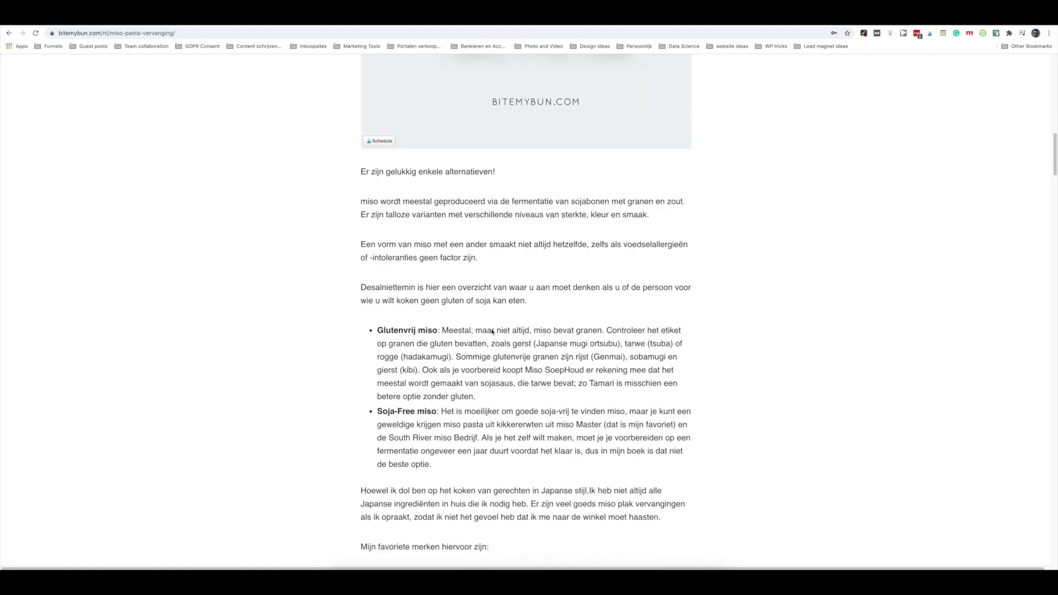
scroll(493, 331, "down", 5)
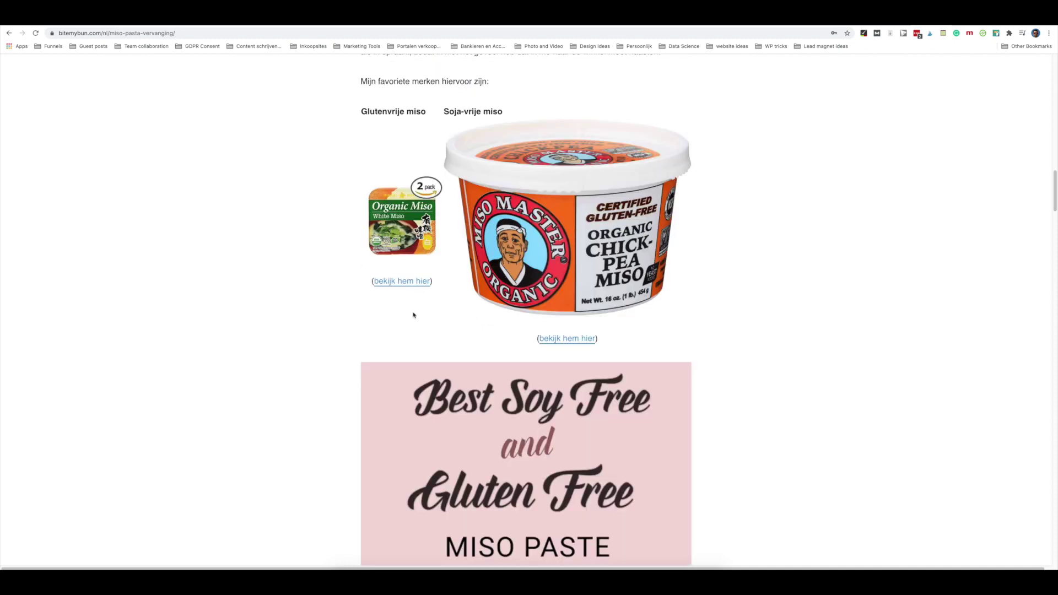
scroll(599, 349, "down", 12)
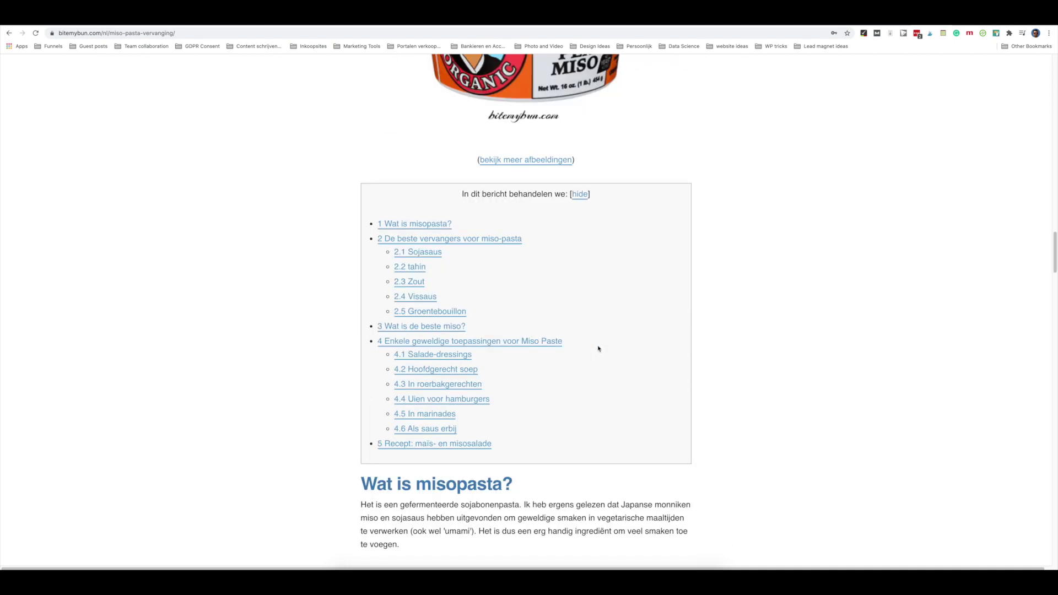